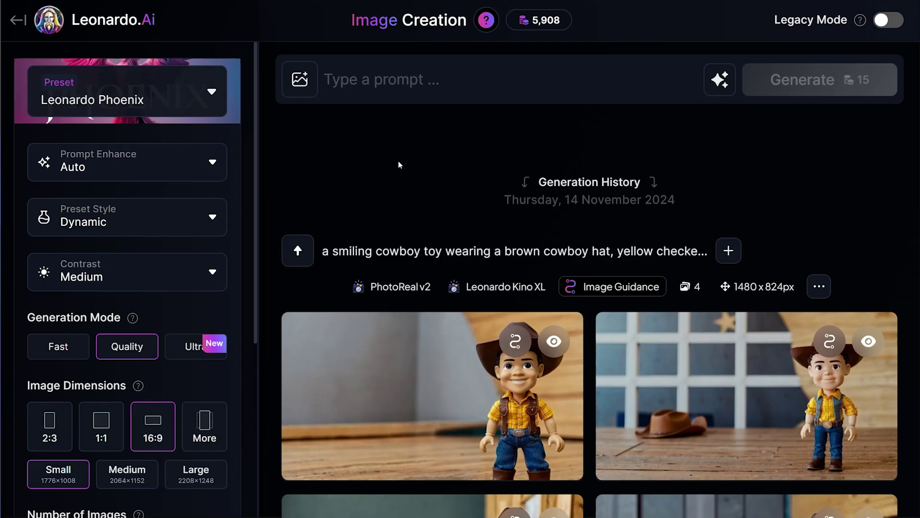
# Step: Choose the Cinematic Kino preset for the image generation and set its preset style to Cinematic
pyautogui.click(214, 96)
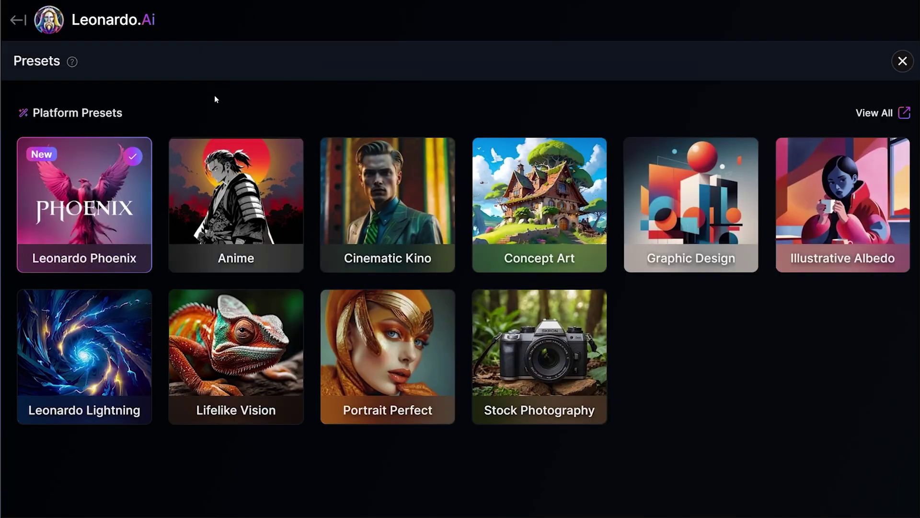
pyautogui.click(384, 204)
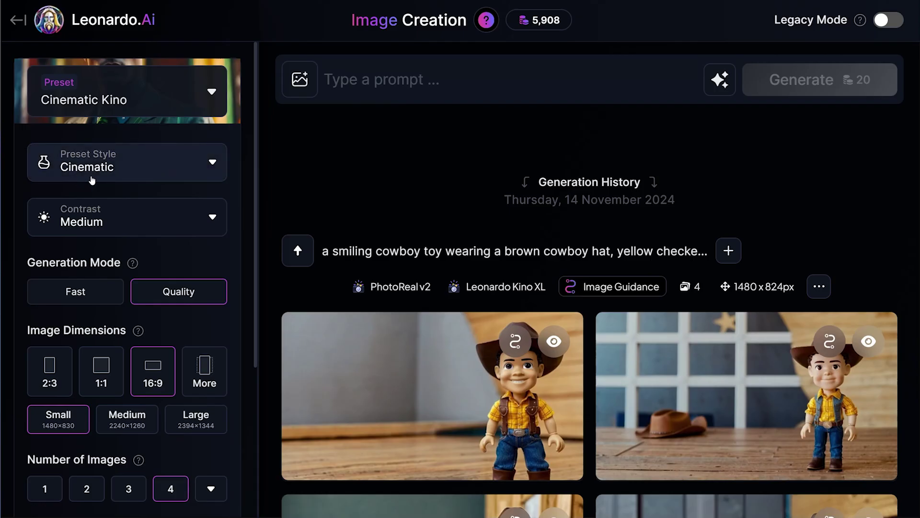
pyautogui.click(212, 168)
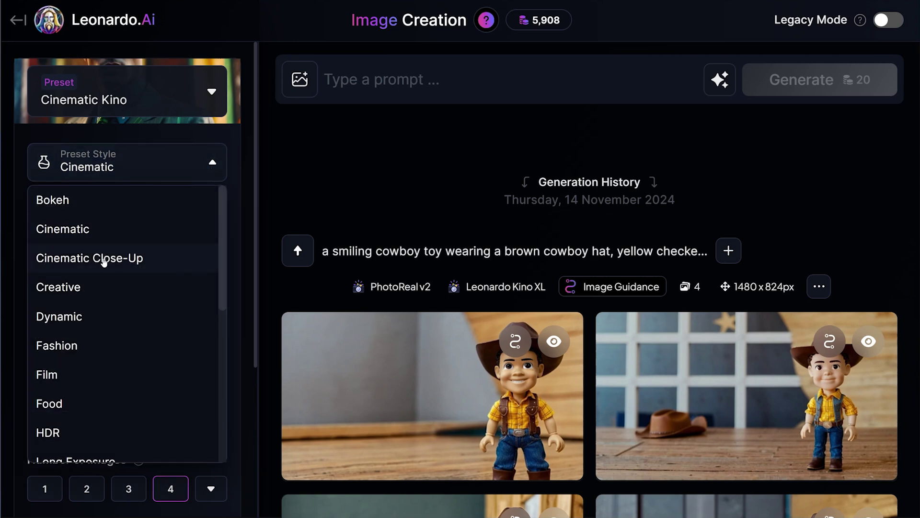
pyautogui.click(127, 262)
pyautogui.click(183, 177)
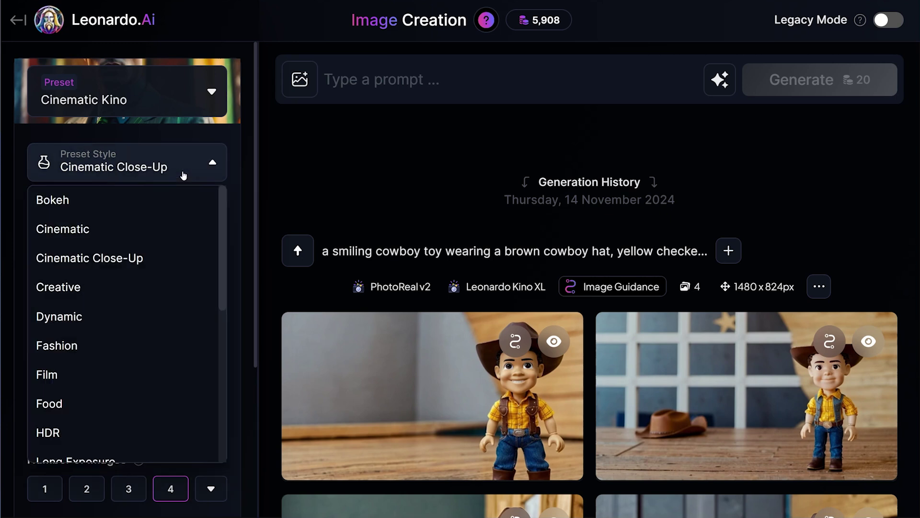
pyautogui.click(146, 237)
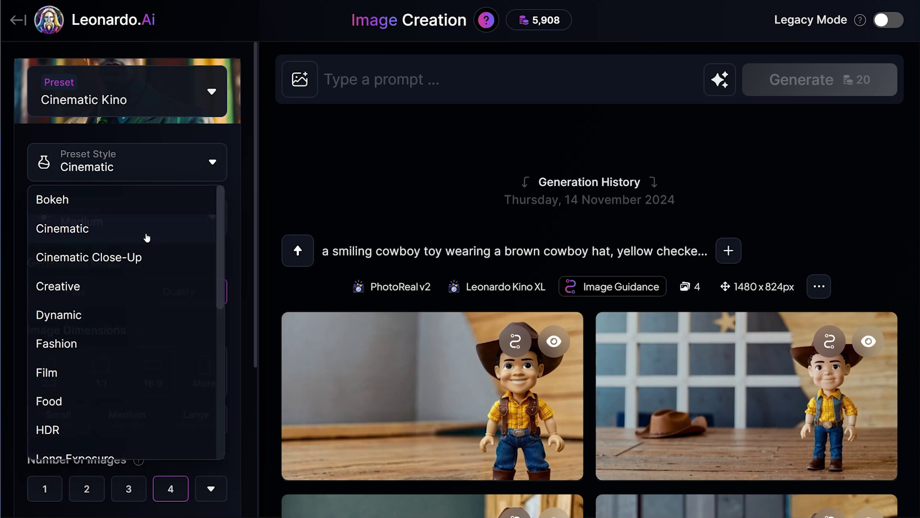
# Step: Set the contrast to High and the image size to Medium (2240×1260)
pyautogui.click(207, 227)
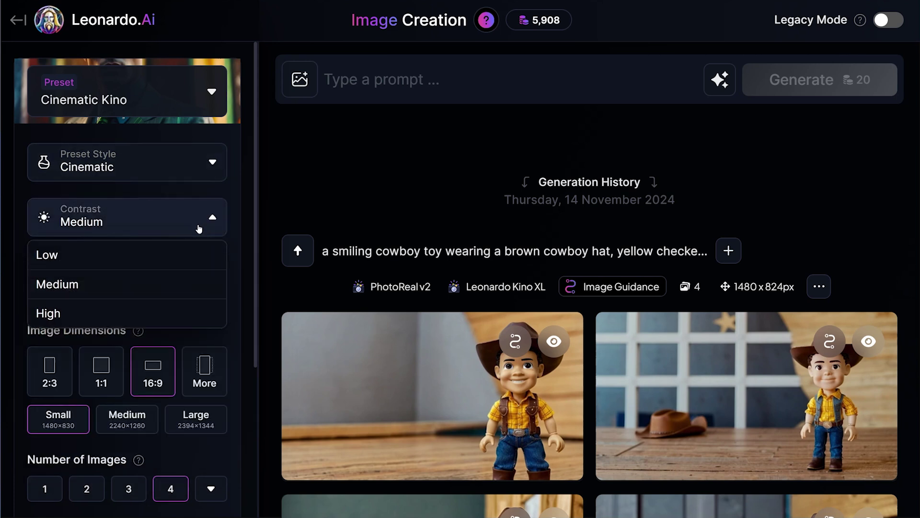
pyautogui.click(75, 316)
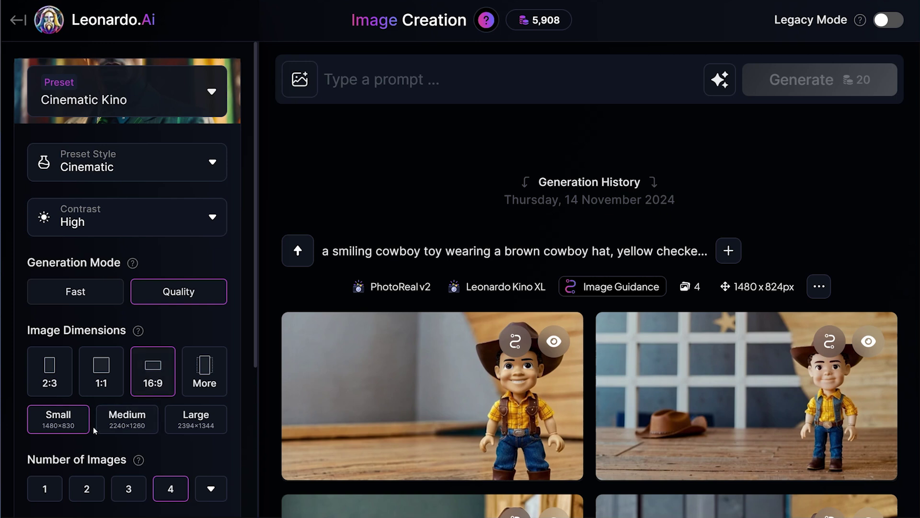
pyautogui.click(135, 432)
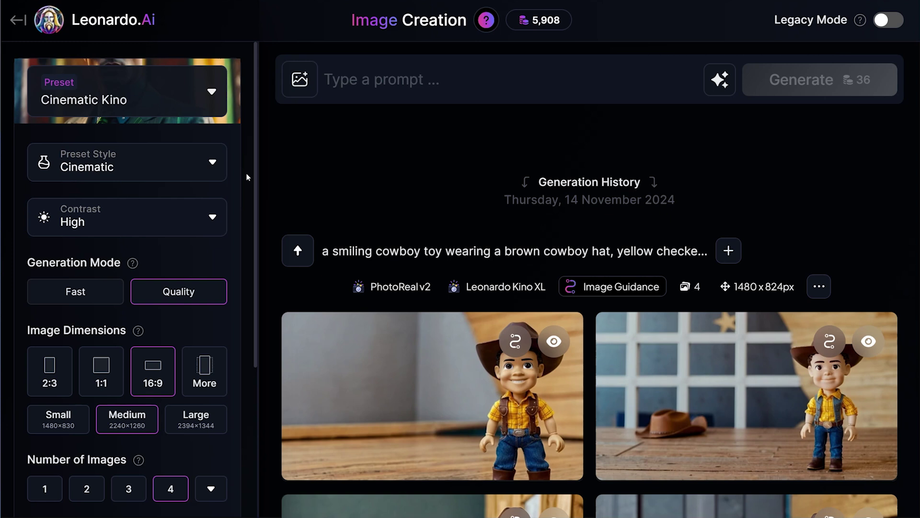
pyautogui.moveTo(256, 139)
pyautogui.mouseDown()
pyautogui.moveTo(257, 300)
pyautogui.moveTo(254, 127)
pyautogui.mouseUp()
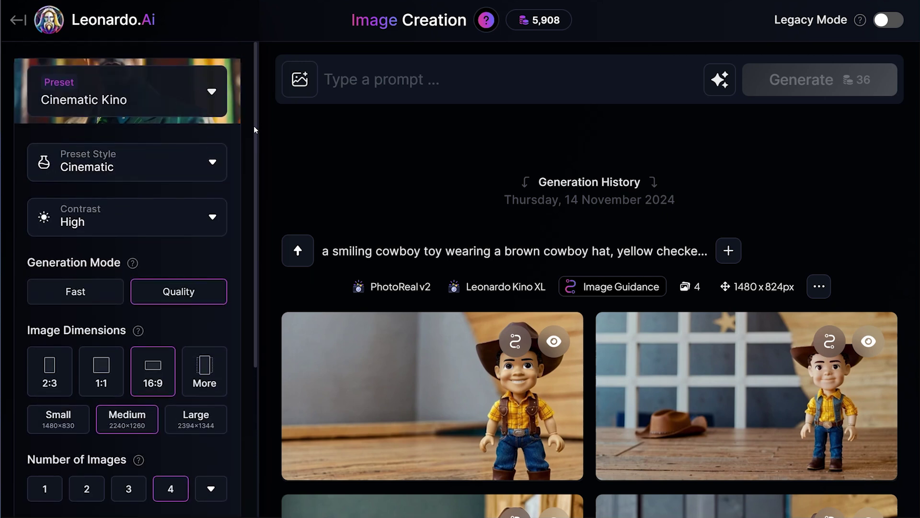
# Step: Enter a prompt for a person in a red and blue Spider-Man suit swinging through a New York city skyline, slightly blurred background, warm sunset lighting
pyautogui.click(343, 84)
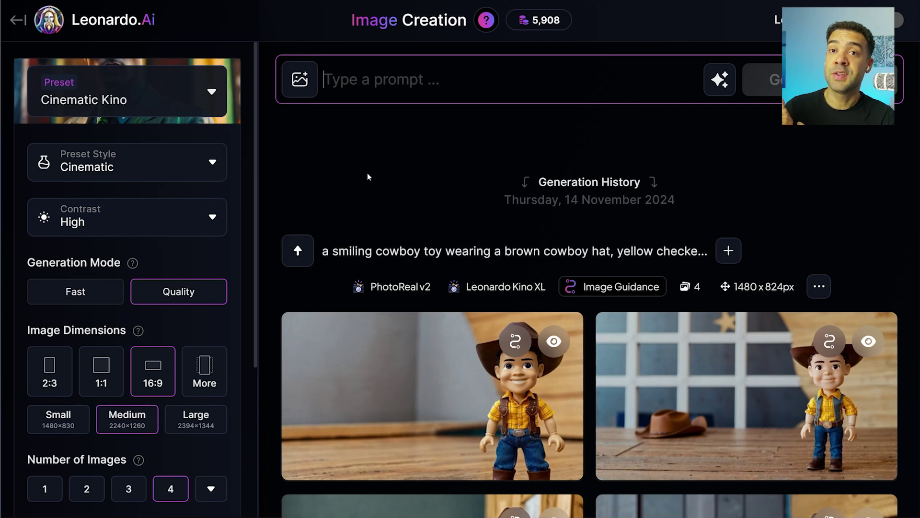
pyautogui.write('an image of a person in a red and blue Spider-Man suit swinging through a New York city skyline. The New York cityscape and clouds in the background are slightly blurred. The sunset lighting is warm.')
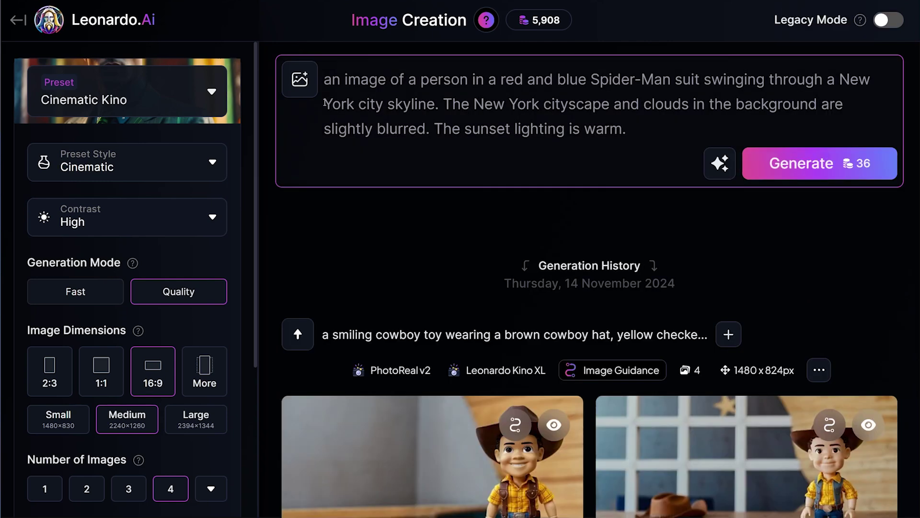
# Step: Review the prompt phrase by phrase, examining its description of the outfit, action, setting, background blur and lighting
pyautogui.moveTo(324, 79); pyautogui.dragTo(631, 130)
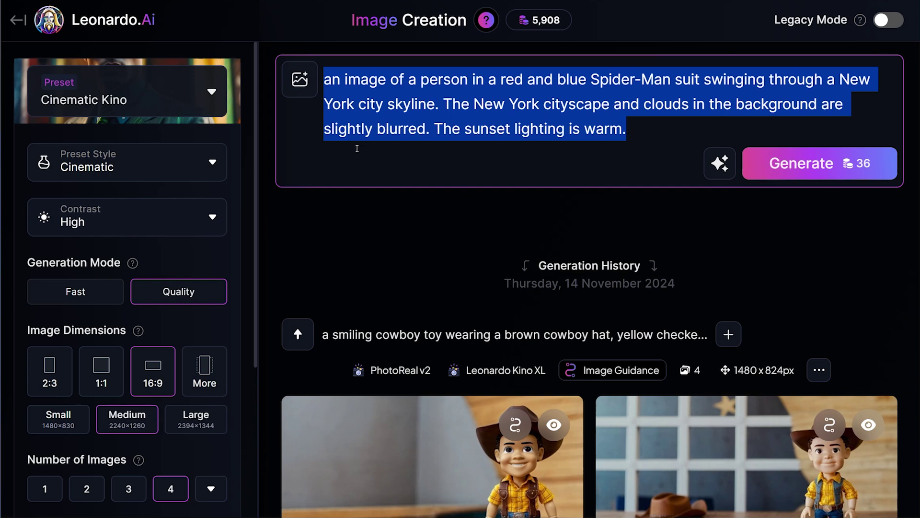
pyautogui.click(356, 129)
pyautogui.moveTo(324, 79); pyautogui.dragTo(647, 130)
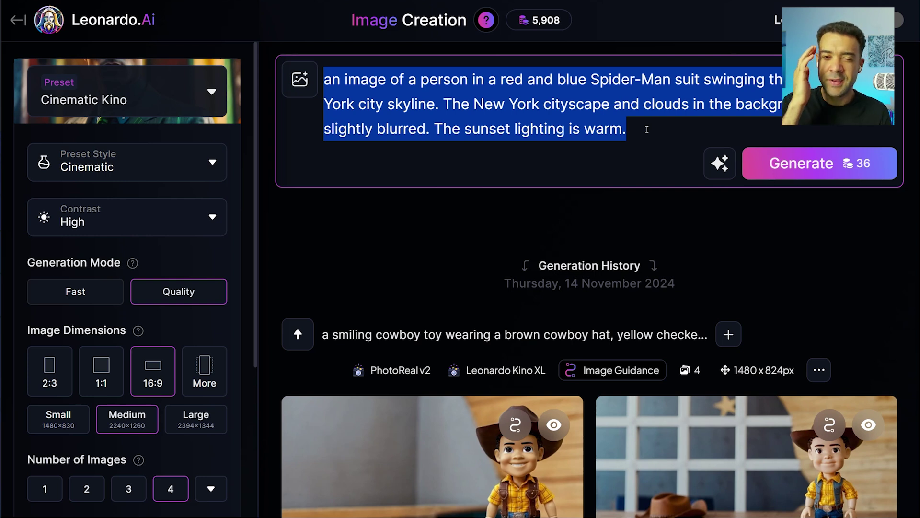
pyautogui.click(647, 129)
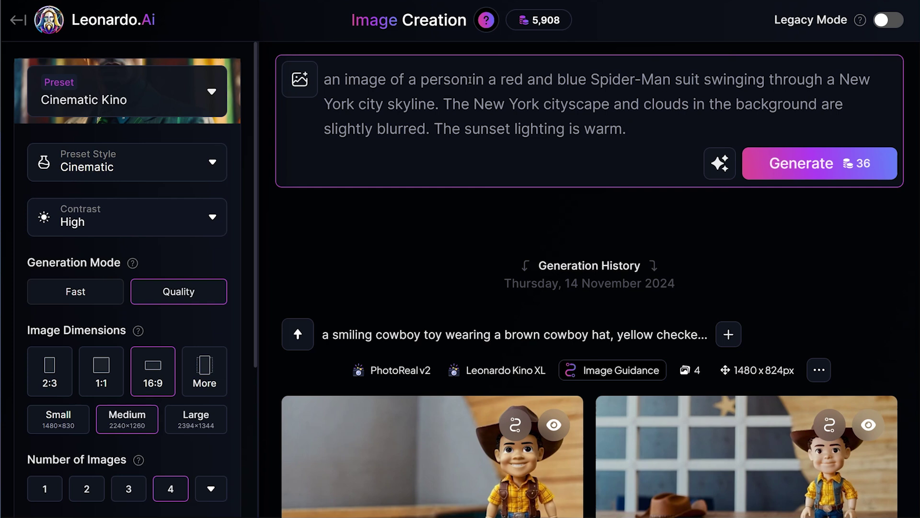
pyautogui.moveTo(472, 79); pyautogui.dragTo(704, 80)
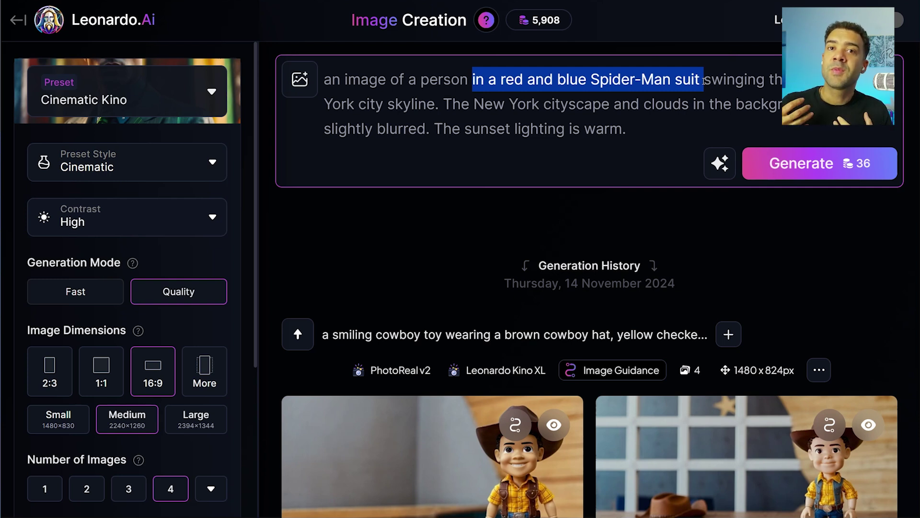
pyautogui.click(704, 80)
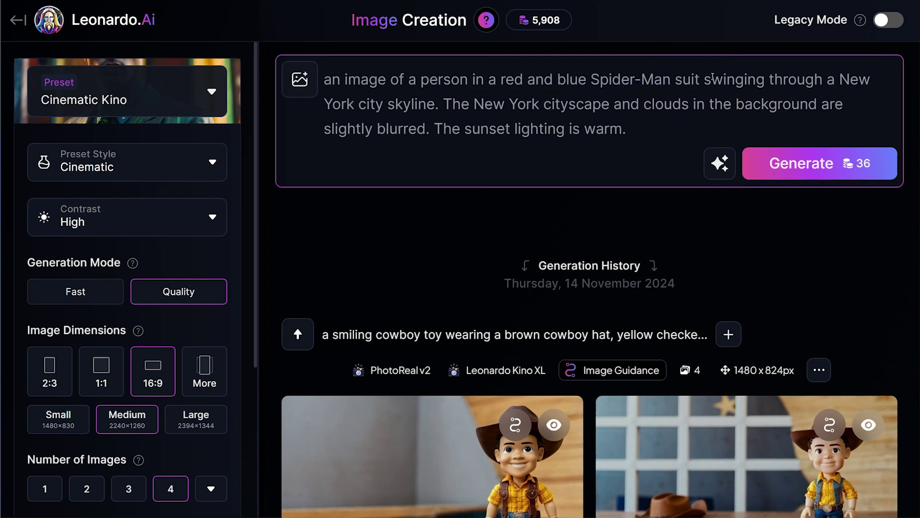
pyautogui.moveTo(703, 80); pyautogui.dragTo(793, 110)
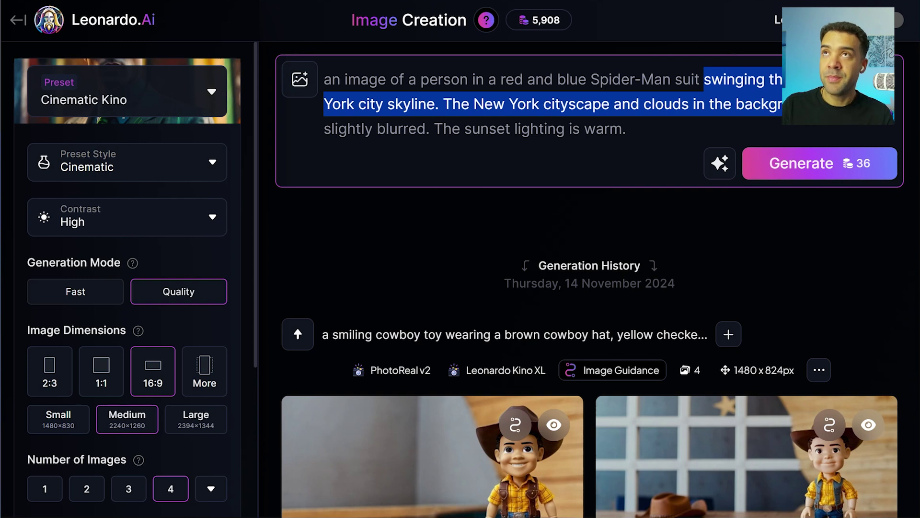
pyautogui.click(737, 117)
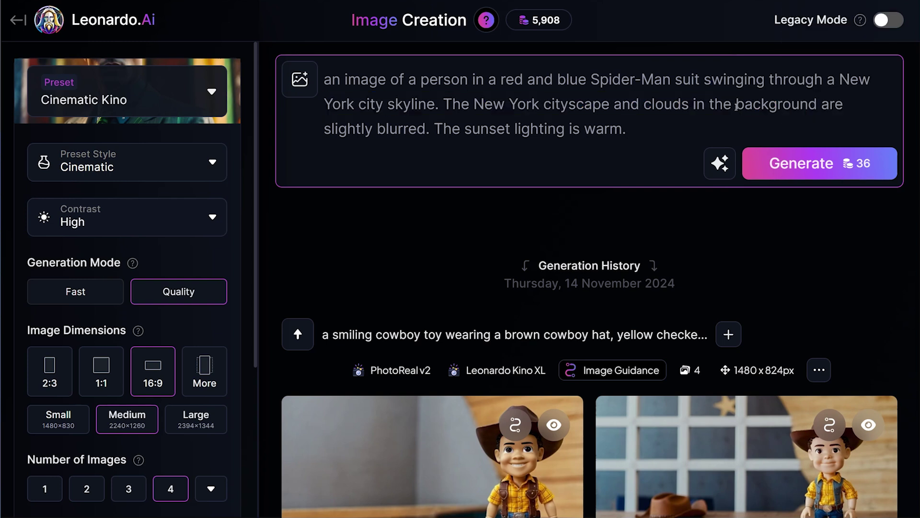
pyautogui.moveTo(737, 107); pyautogui.dragTo(428, 130)
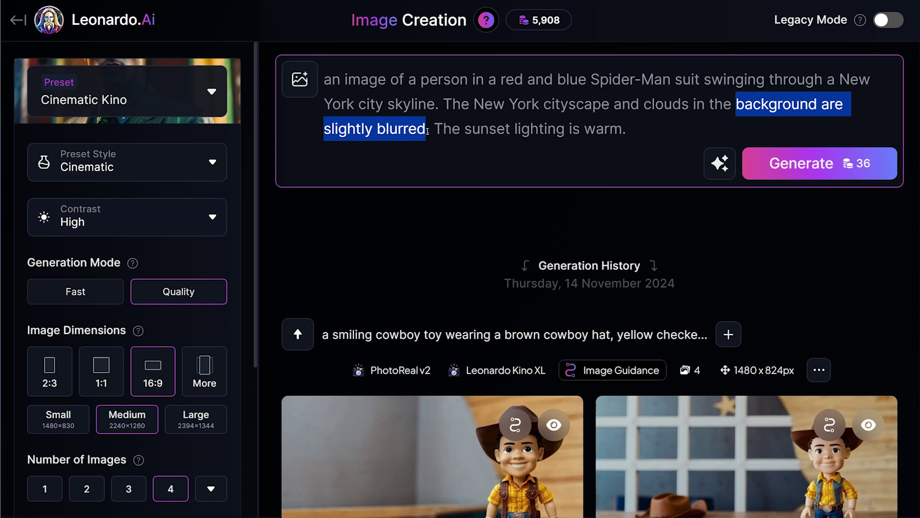
pyautogui.moveTo(464, 128); pyautogui.dragTo(642, 131)
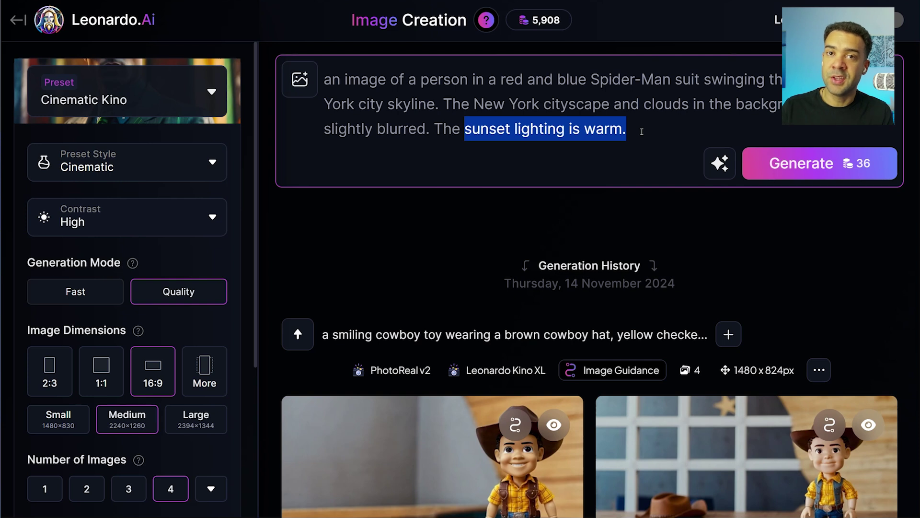
pyautogui.hotkey('ctrl', 'a')
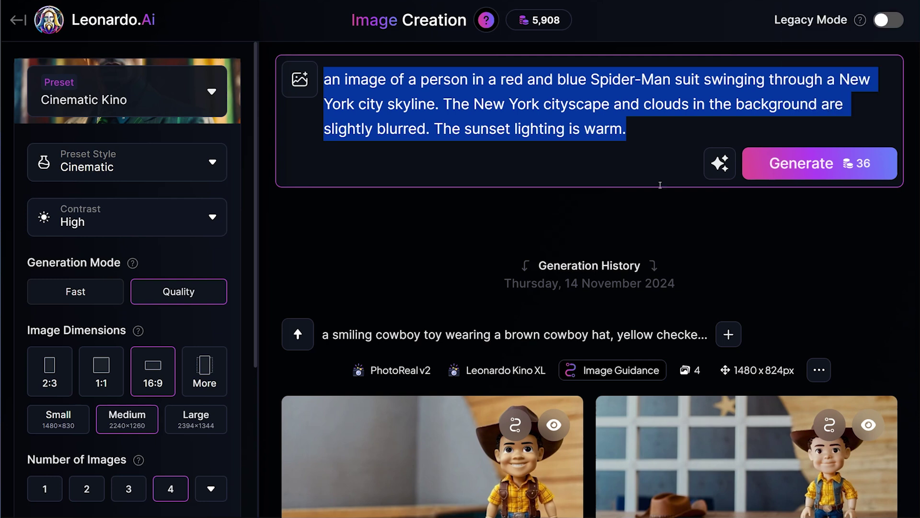
# Step: Have the AI improve the current Spider-Man prompt and read through the rewritten text
pyautogui.click(716, 177)
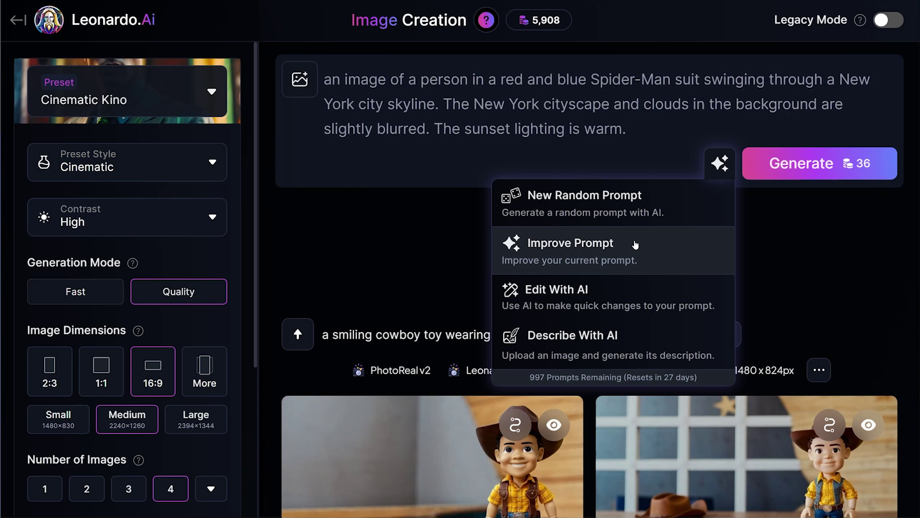
pyautogui.click(635, 245)
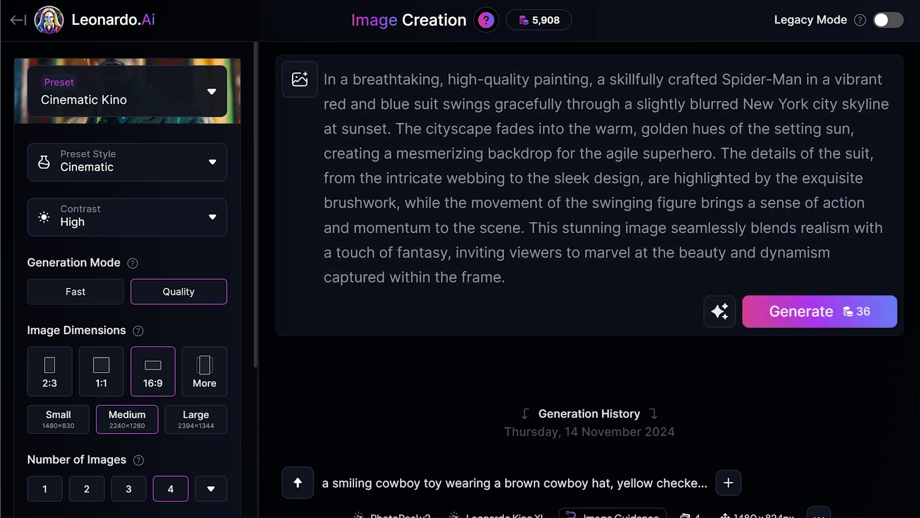
pyautogui.click(511, 278)
pyautogui.moveTo(511, 278); pyautogui.dragTo(325, 83)
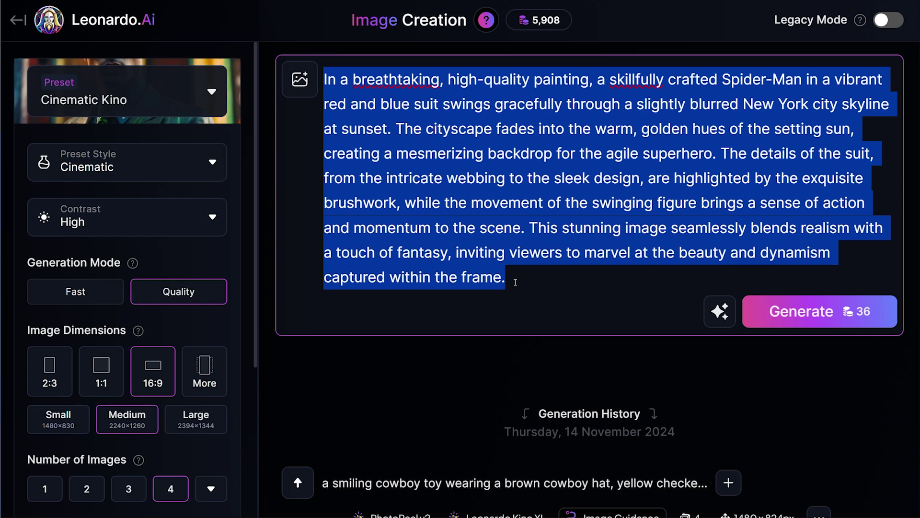
pyautogui.moveTo(515, 282); pyautogui.dragTo(321, 80)
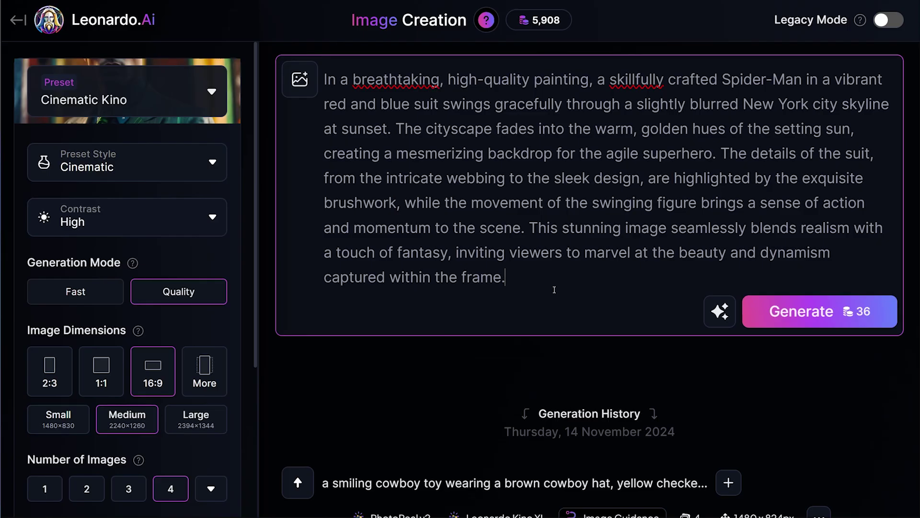
# Step: Add the uploaded portrait photo of the man in the black top as a Character Reference for the prompt
pyautogui.click(301, 94)
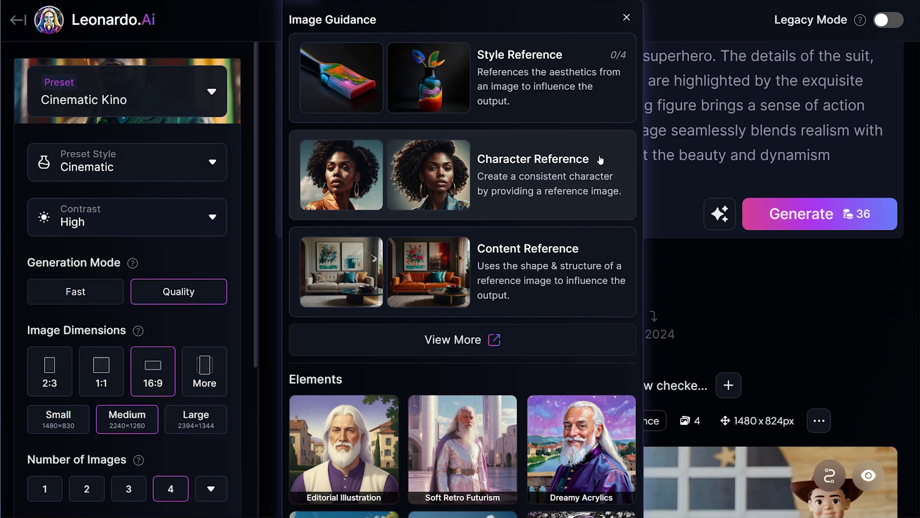
pyautogui.click(600, 159)
pyautogui.moveTo(805, 137); pyautogui.dragTo(804, 358)
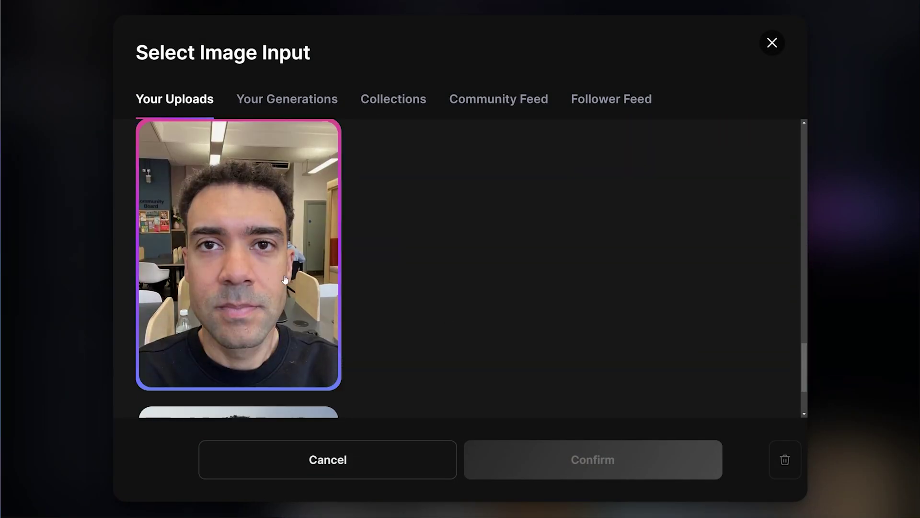
pyautogui.click(191, 260)
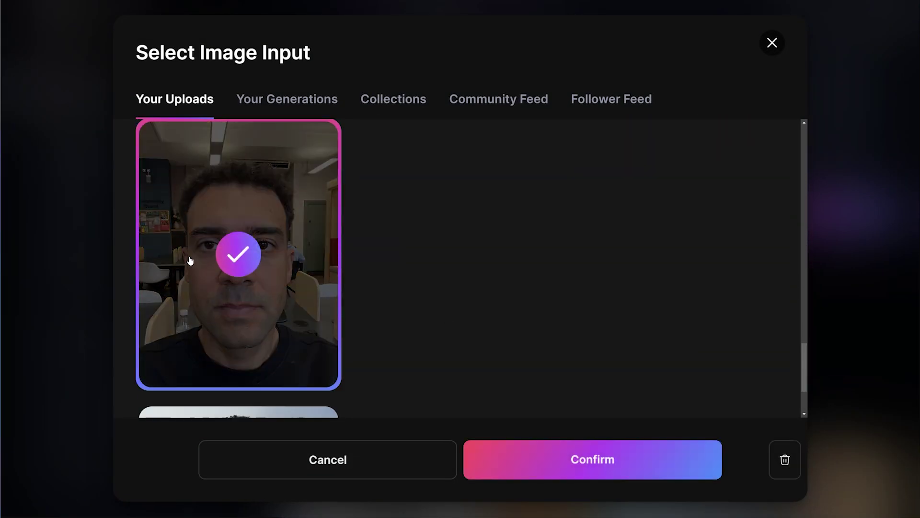
pyautogui.click(593, 459)
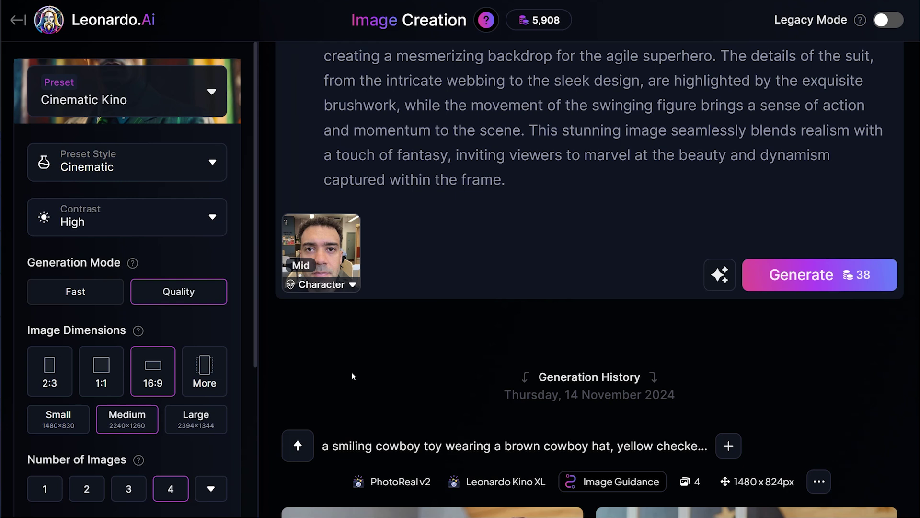
# Step: Set the strength of the character reference photo to High
pyautogui.moveTo(341, 264)
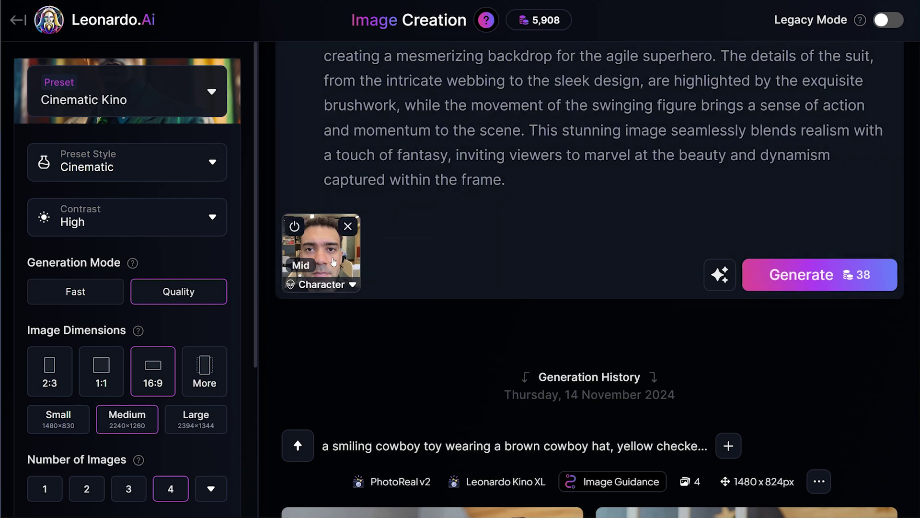
pyautogui.click(353, 287)
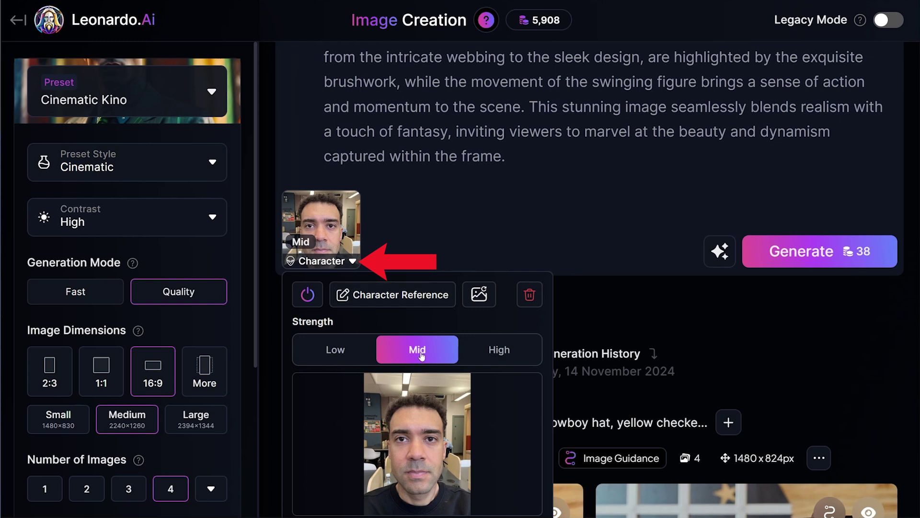
pyautogui.click(494, 359)
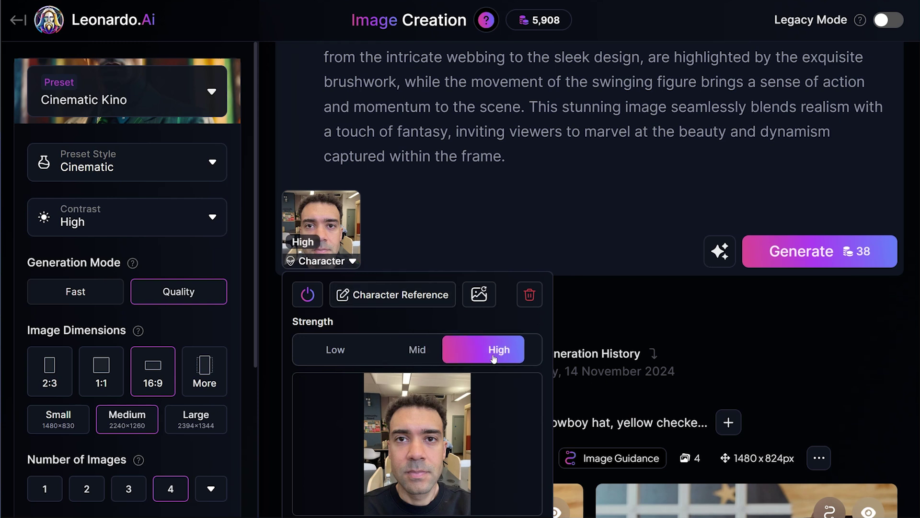
pyautogui.click(562, 294)
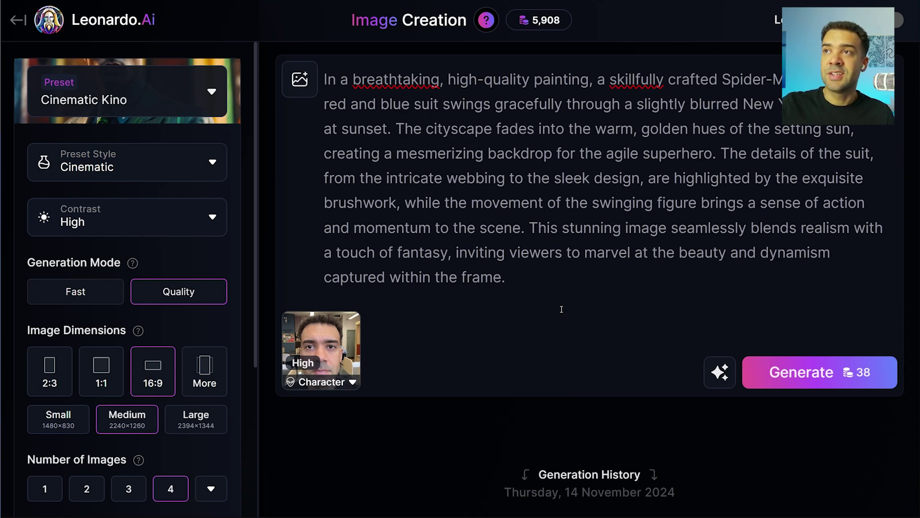
# Step: Generate the four Spider-Man images from the improved prompt and character reference
pyautogui.click(809, 386)
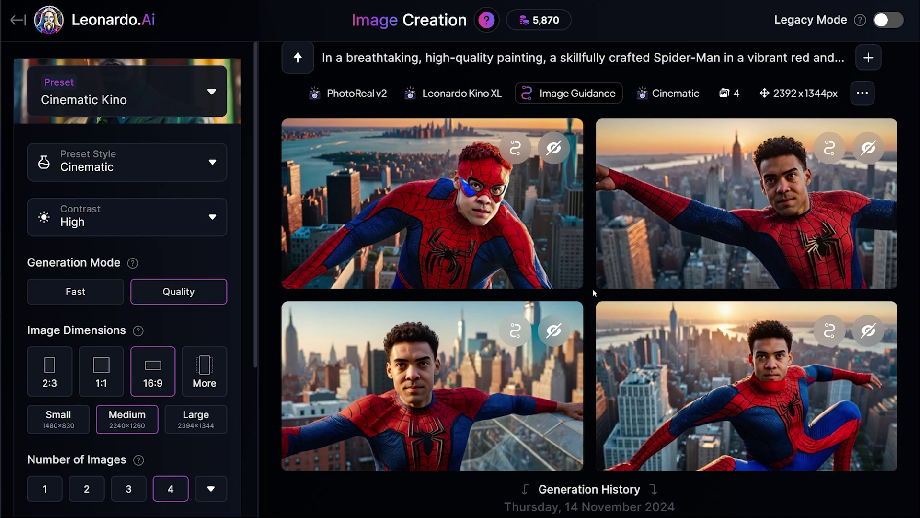
pyautogui.moveTo(556, 254)
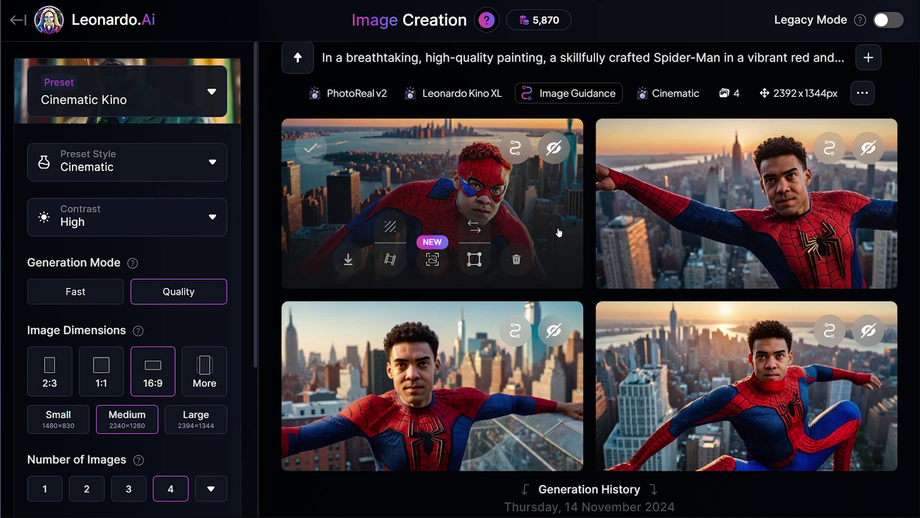
# Step: View each of the four generated Spider-Man images enlarged to compare their likeness and quality
pyautogui.click(559, 233)
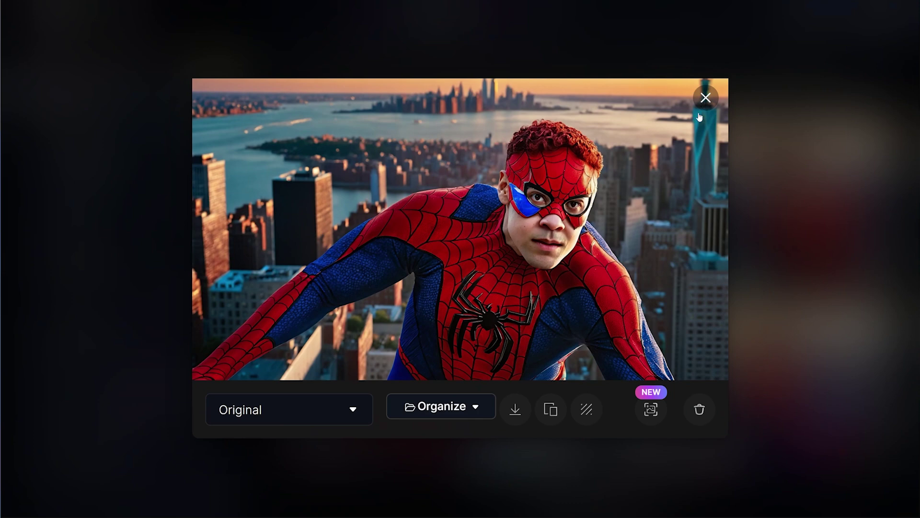
pyautogui.click(706, 99)
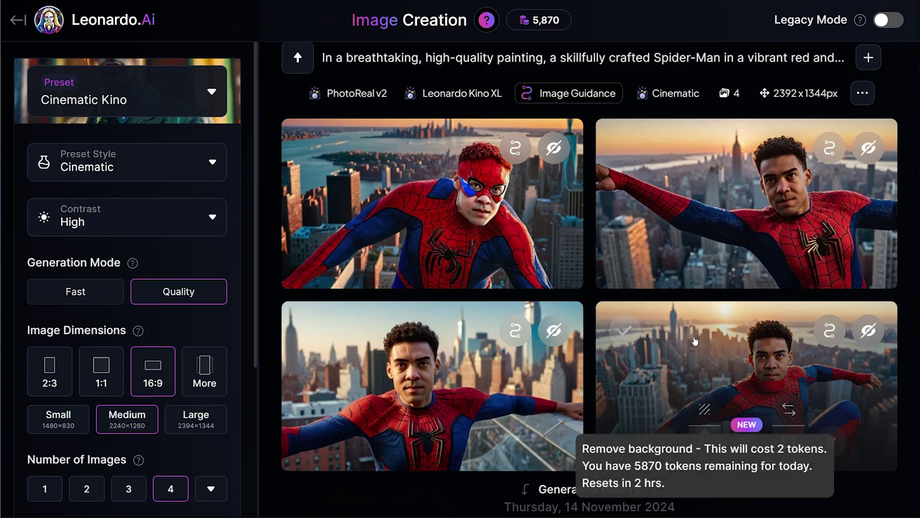
pyautogui.click(706, 337)
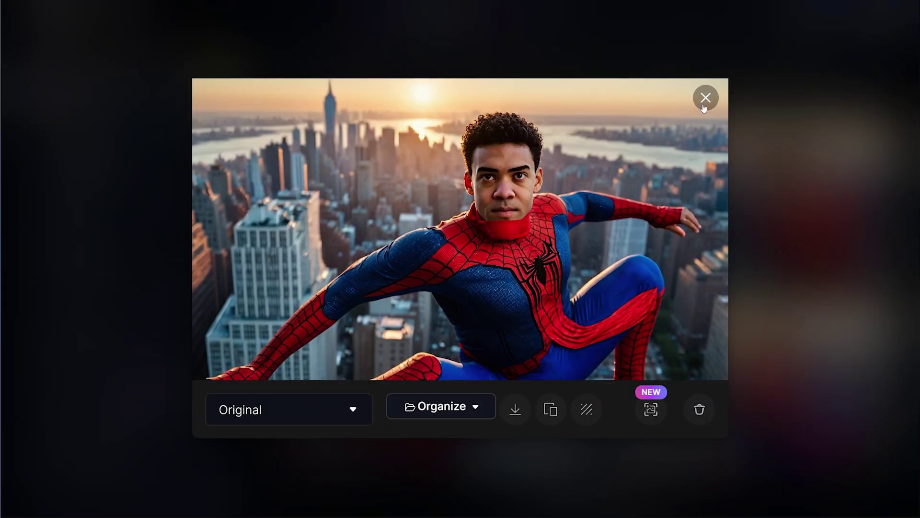
pyautogui.click(705, 99)
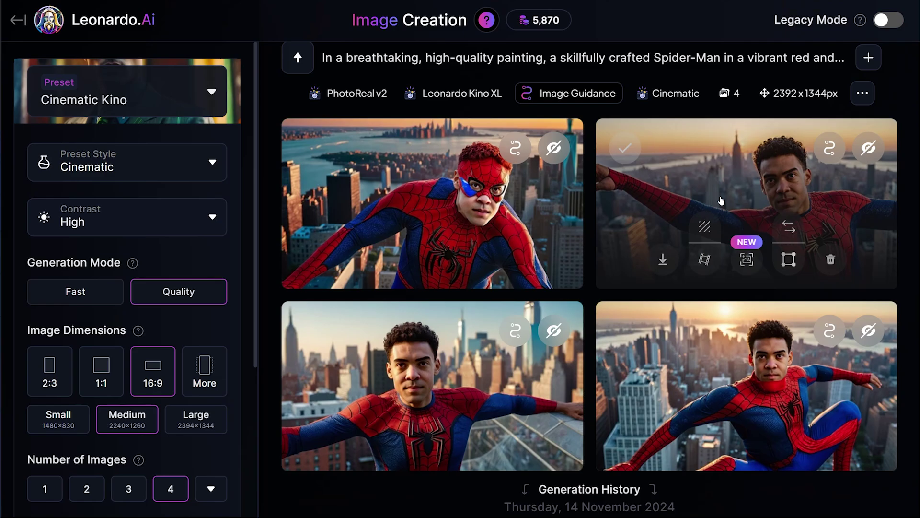
pyautogui.click(722, 201)
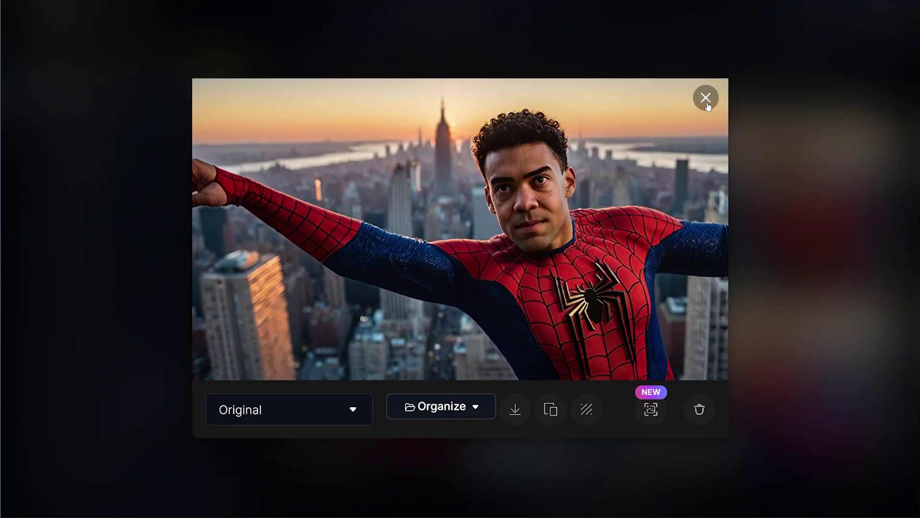
pyautogui.click(706, 99)
pyautogui.click(549, 319)
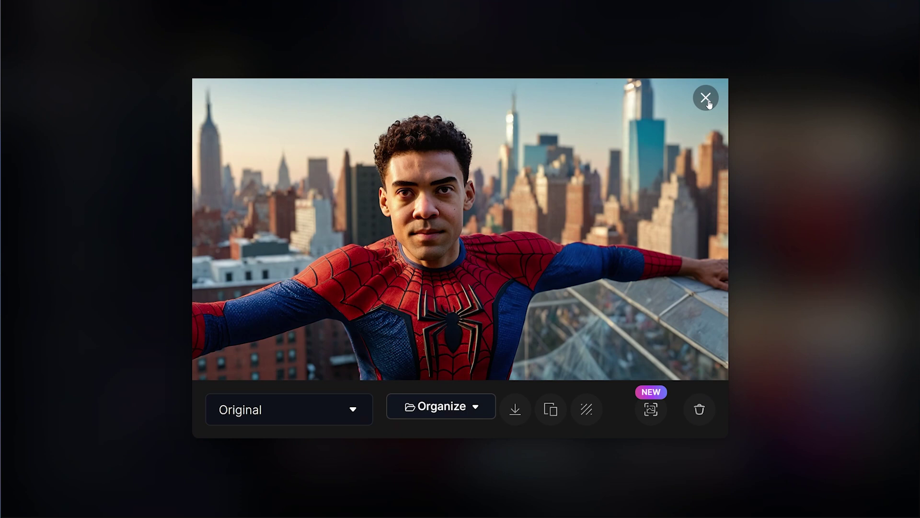
pyautogui.click(706, 99)
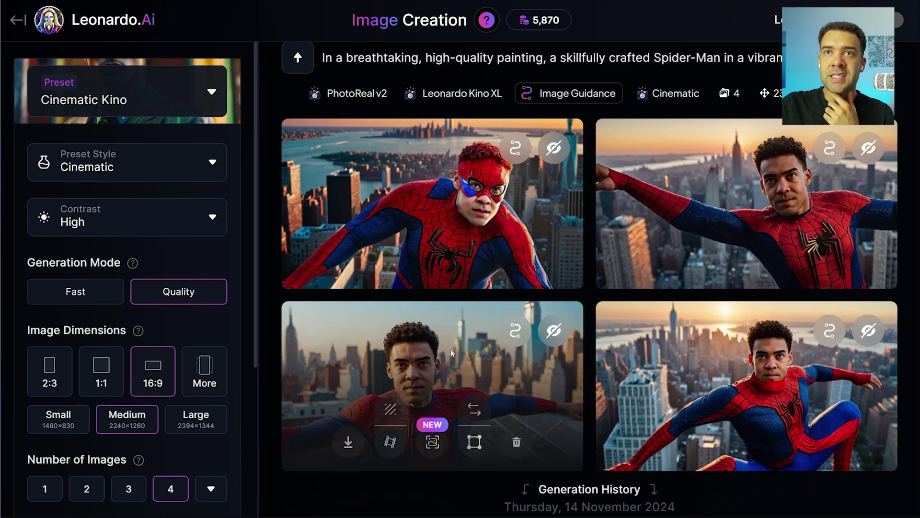
# Step: In DeepSwapper, load the Spider-Man image with arms outstretched beside the glass roof and swap its face with the uploaded portrait photo
pyautogui.click(451, 352)
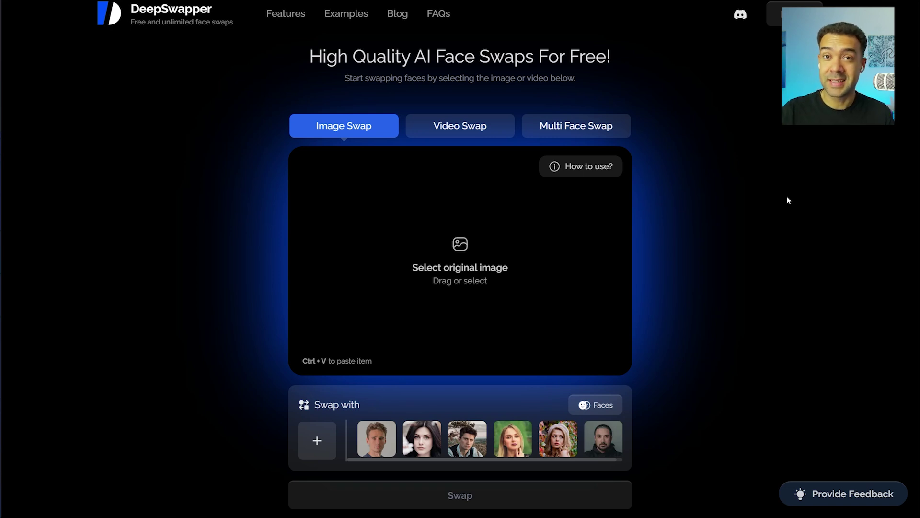
pyautogui.click(394, 294)
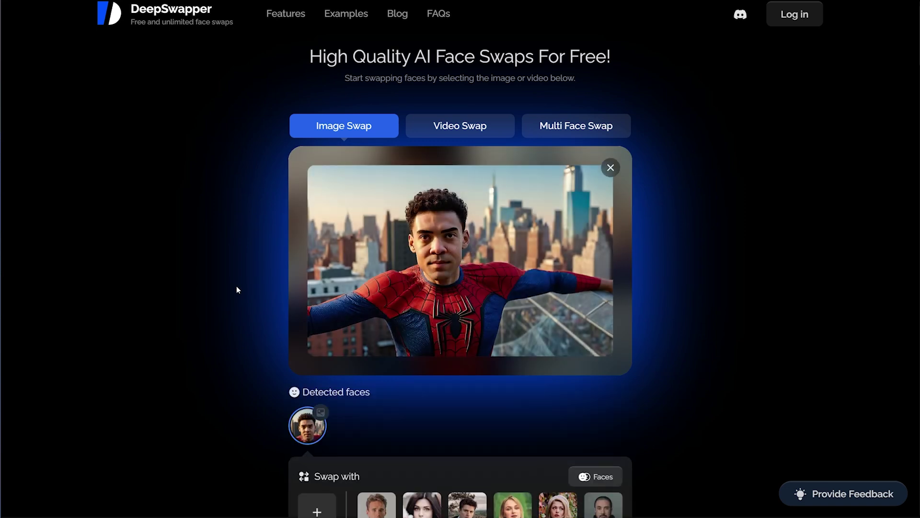
pyautogui.scroll(-2, 224, 426)
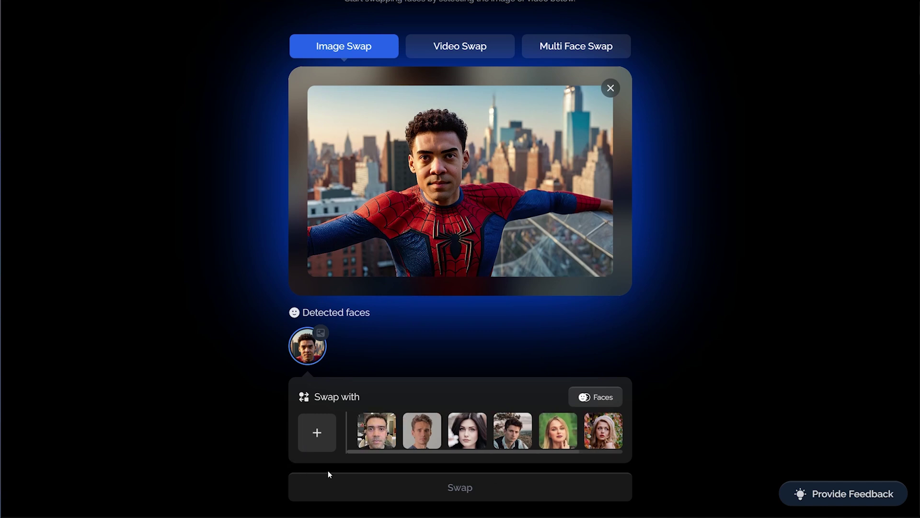
pyautogui.click(378, 431)
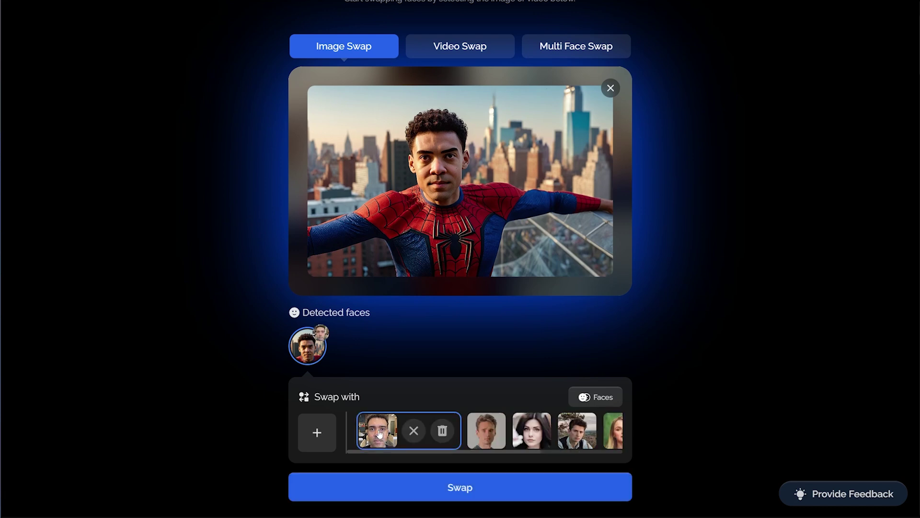
pyautogui.click(499, 490)
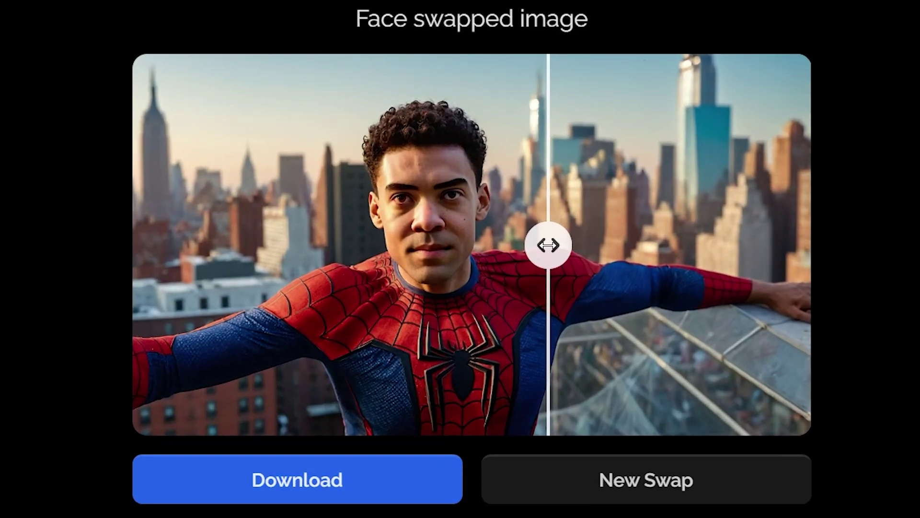
# Step: Compare the face-swapped Spider-Man image with the original using the before-and-after divider
pyautogui.moveTo(536, 235); pyautogui.dragTo(288, 262)
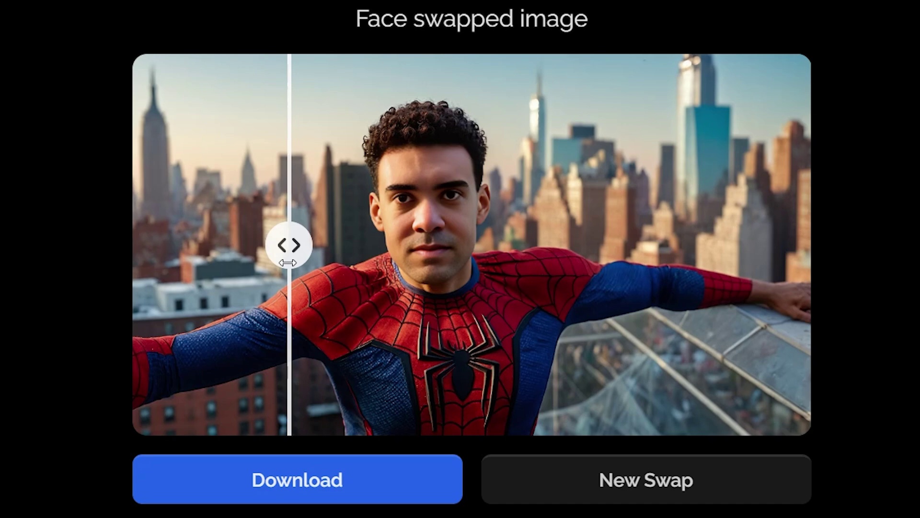
pyautogui.moveTo(288, 263); pyautogui.dragTo(131, 273)
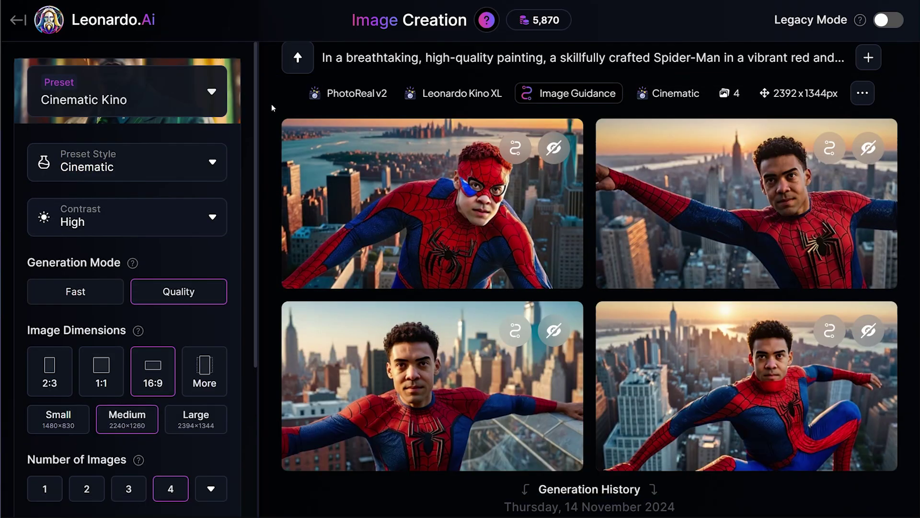
# Step: Switch to Leonardo.Ai's Universal Upscaler and add the face-swapped Spider-Man image as the source image
pyautogui.click(81, 28)
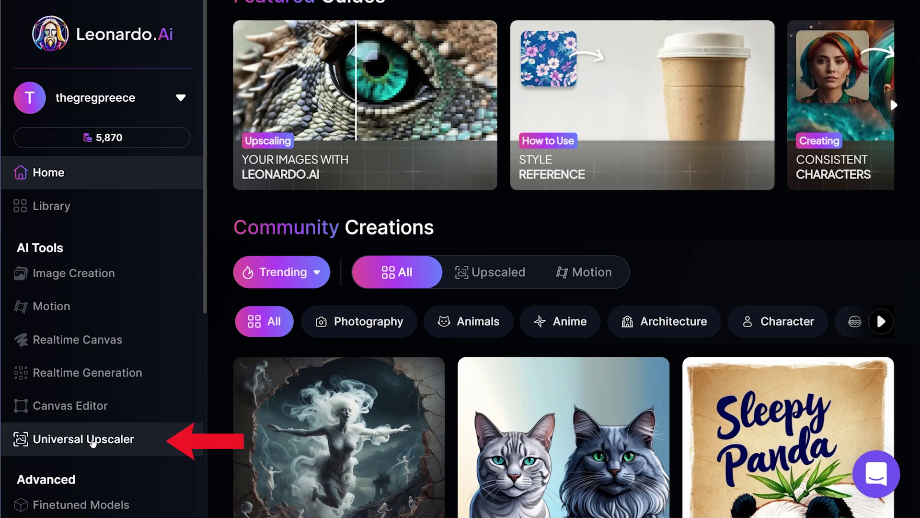
pyautogui.click(119, 442)
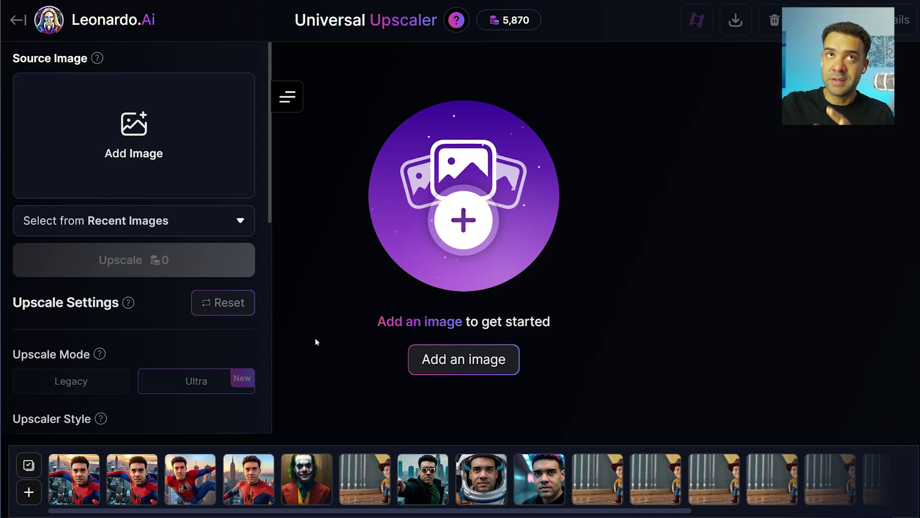
pyautogui.click(130, 184)
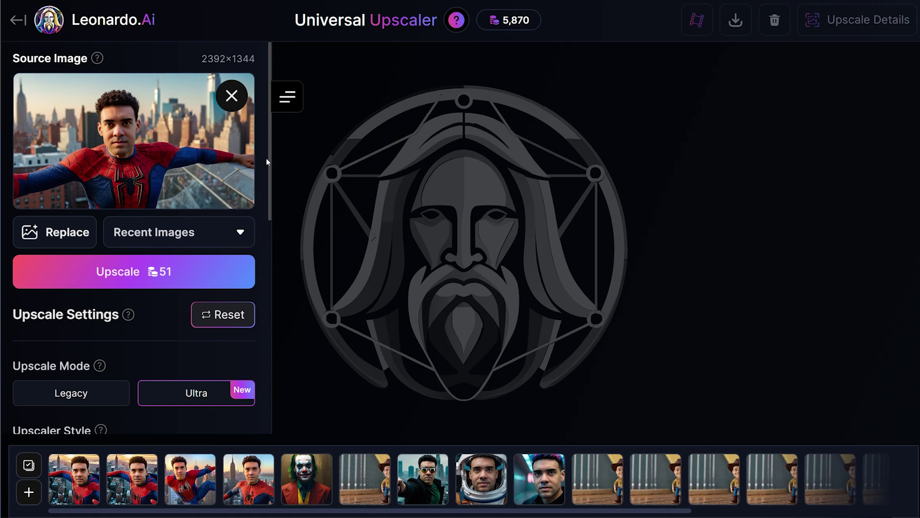
# Step: Review the upscale settings, upscale the image at 2.00x in Ultra mode, and compare the result with the source image
pyautogui.moveTo(270, 161); pyautogui.dragTo(236, 240)
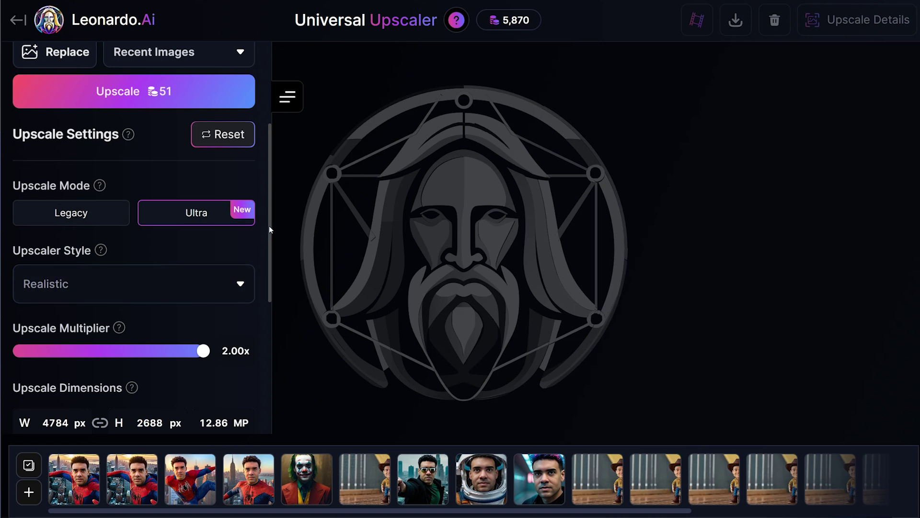
pyautogui.moveTo(269, 226); pyautogui.dragTo(270, 320)
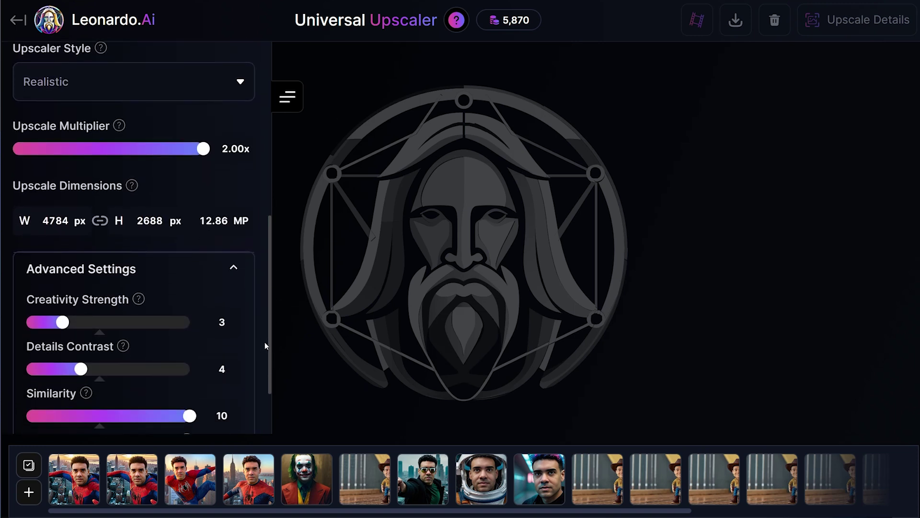
pyautogui.scroll(-1, 261, 343)
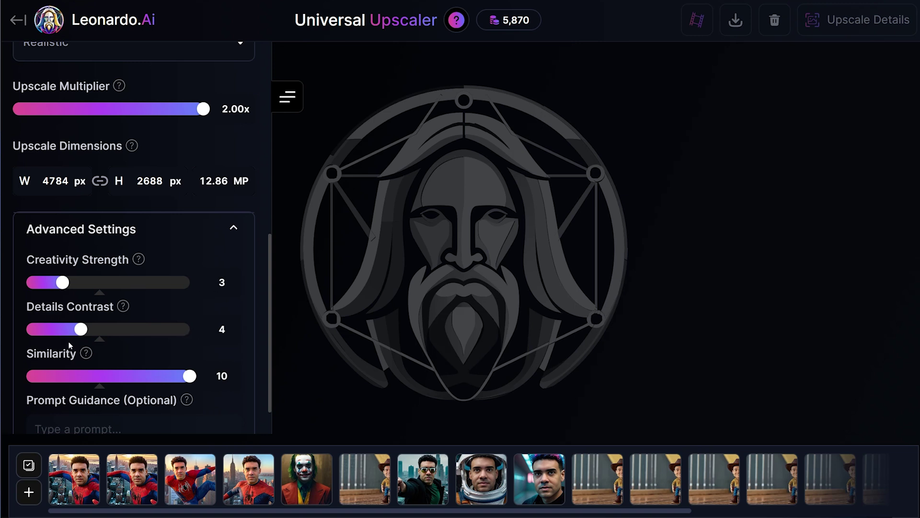
pyautogui.moveTo(270, 322); pyautogui.dragTo(266, 149)
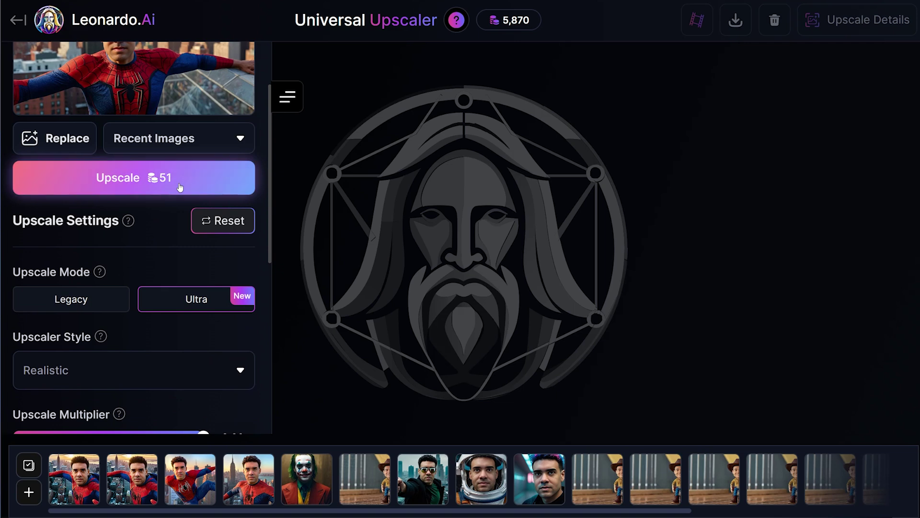
pyautogui.click(182, 187)
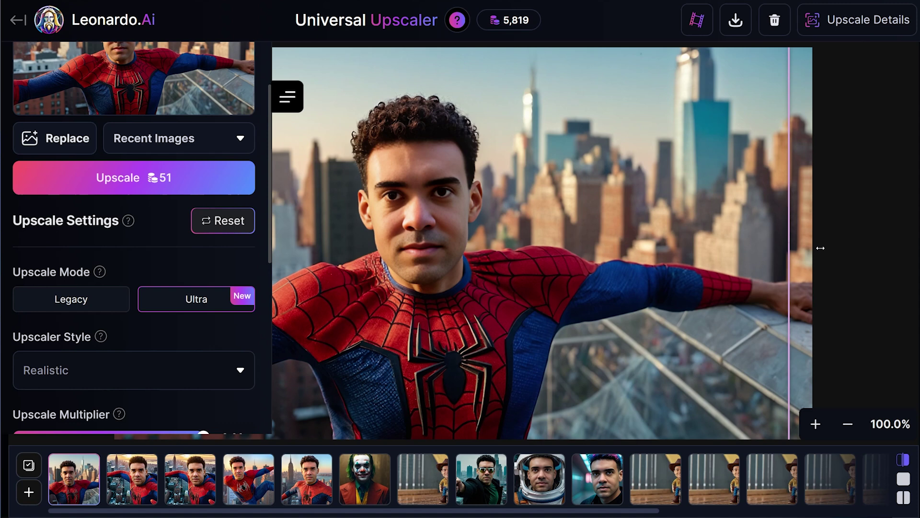
pyautogui.moveTo(820, 248); pyautogui.dragTo(280, 258)
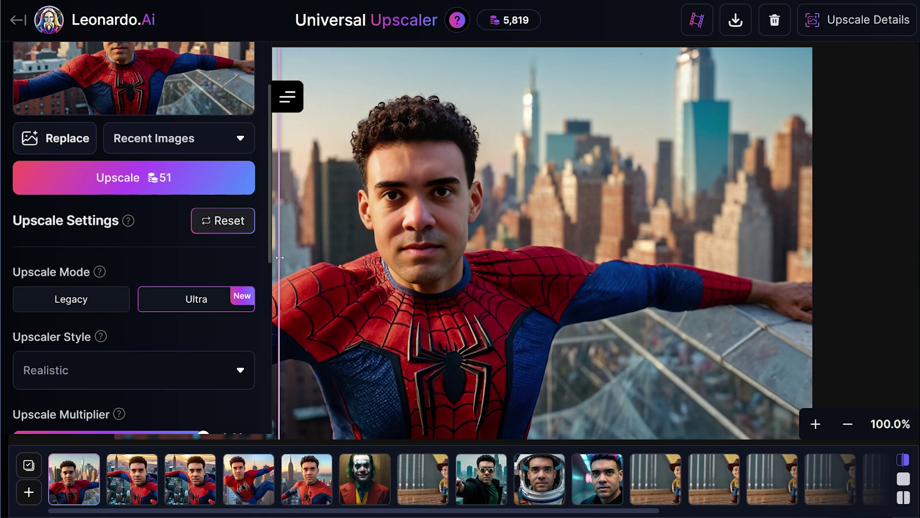